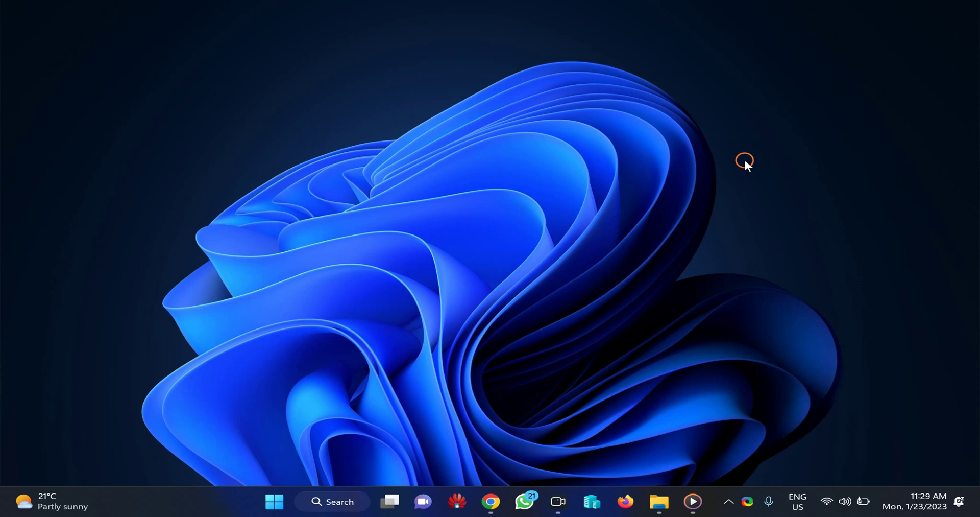
Open 'New folder' holding the '3 Ways to Open Registry Editor…part1' archive in File Explorer.
{"action": "left_click", "coordinate": [659, 502]}
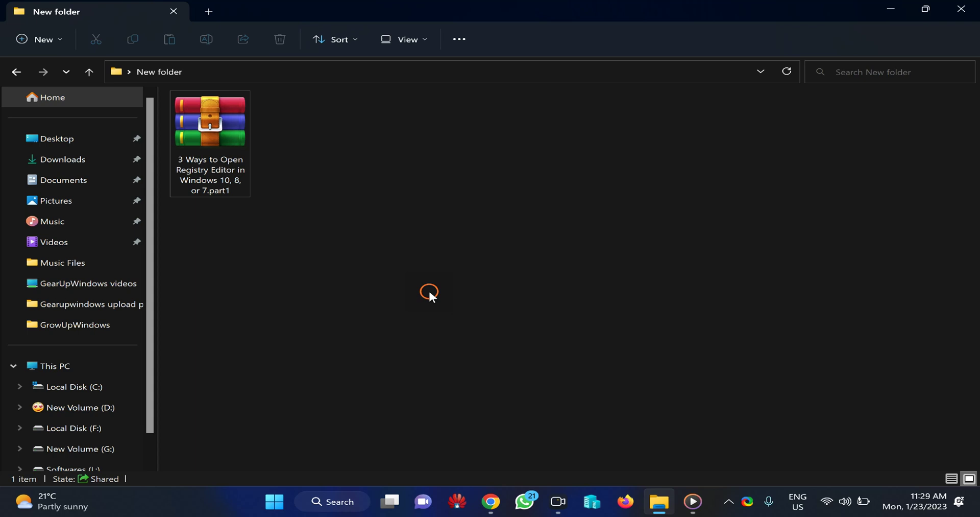
Extract the part1 archive with WinRAR's Extract files using default settings.
{"action": "left_click", "coordinate": [210, 146]}
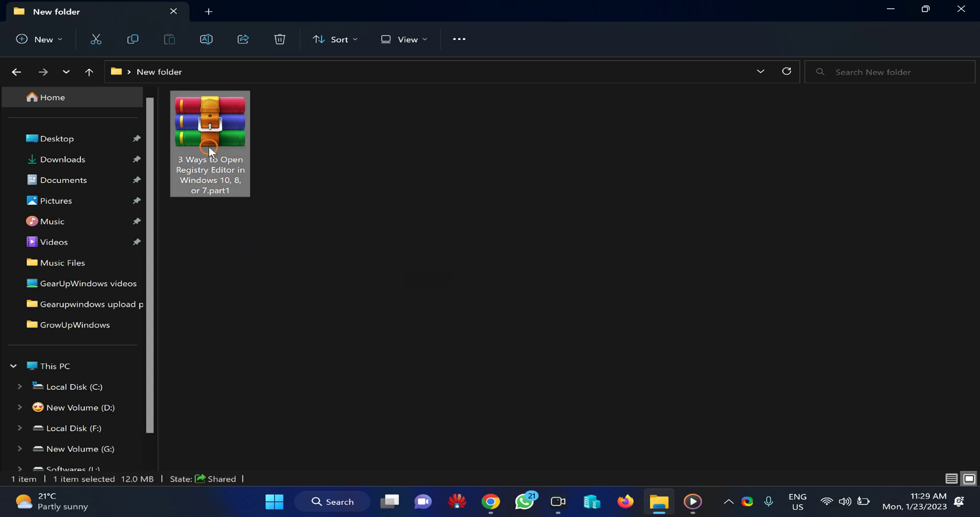
{"action": "right_click", "coordinate": [209, 146]}
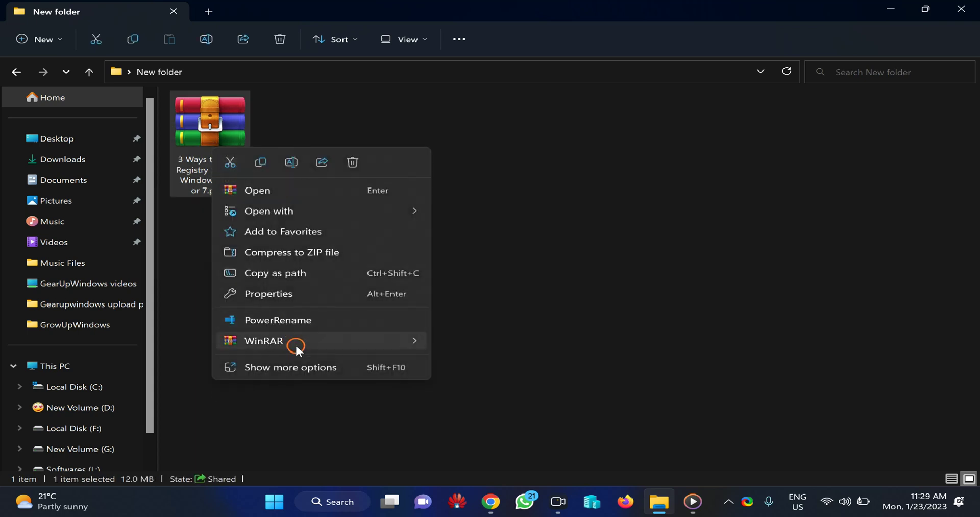
{"action": "mouse_move", "coordinate": [295, 342]}
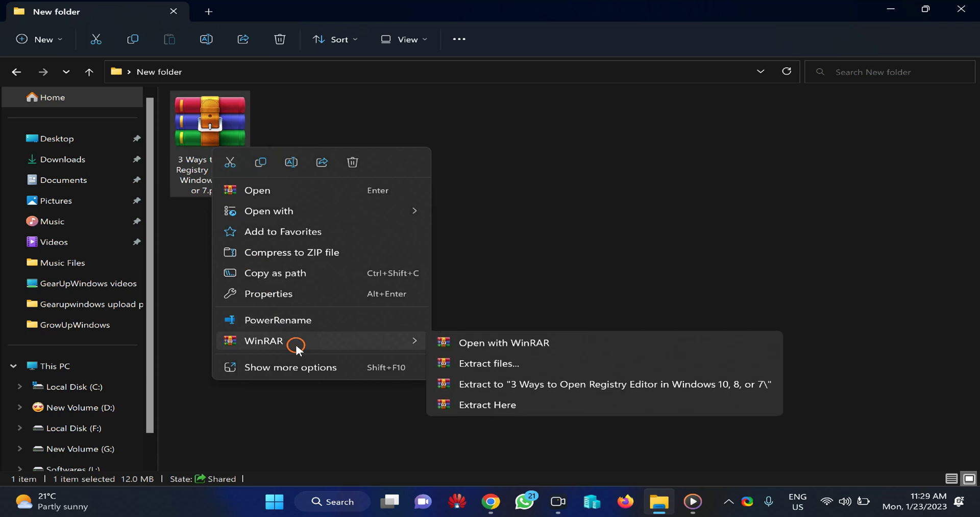
{"action": "left_click", "coordinate": [482, 364]}
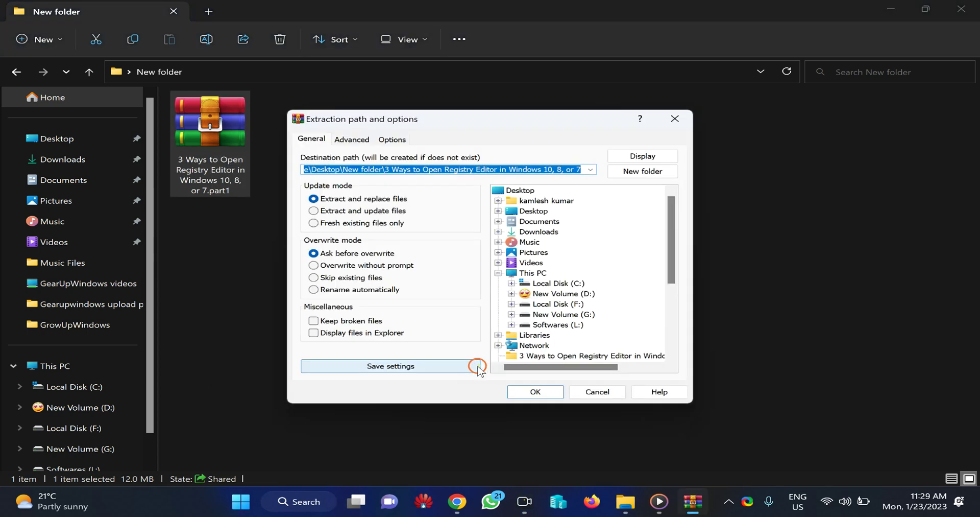
{"action": "left_click", "coordinate": [521, 392]}
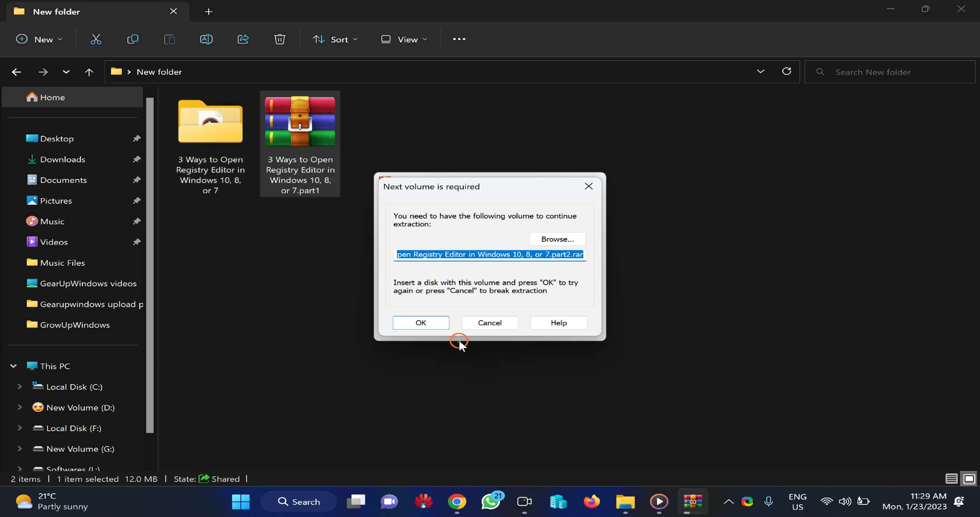
Cancel the missing second-volume request and dismiss the checksum error report.
{"action": "left_click", "coordinate": [491, 324]}
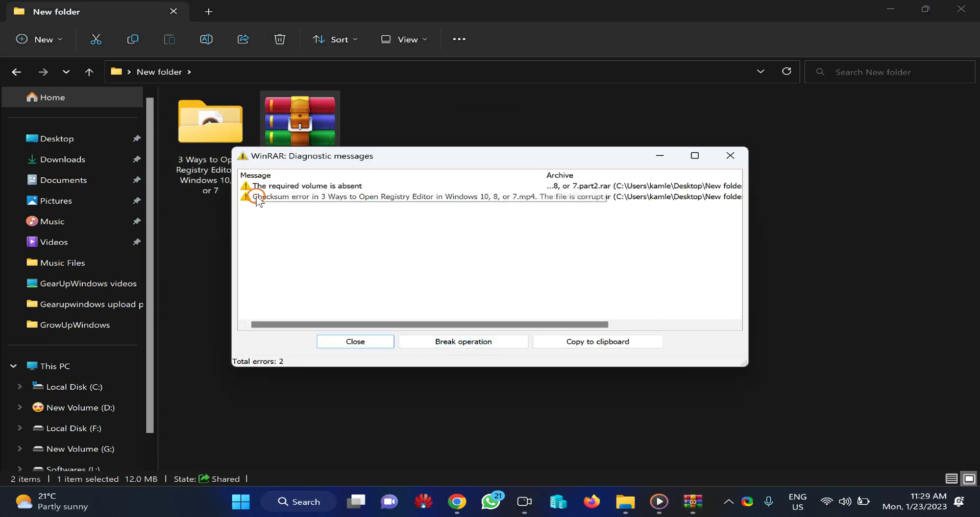
{"action": "left_click", "coordinate": [257, 198]}
{"action": "left_click", "coordinate": [362, 342]}
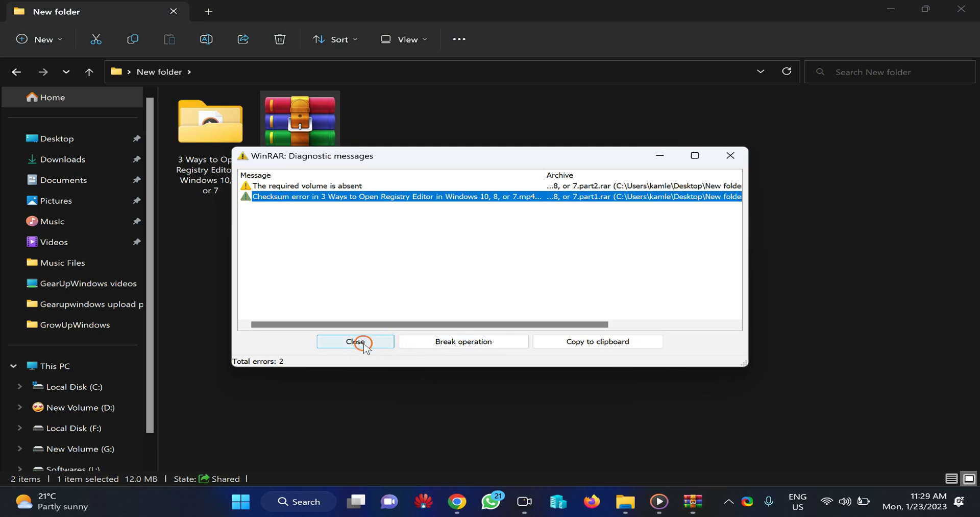
Confirm the extracted folder is empty, return to New folder and delete it.
{"action": "left_click", "coordinate": [301, 296]}
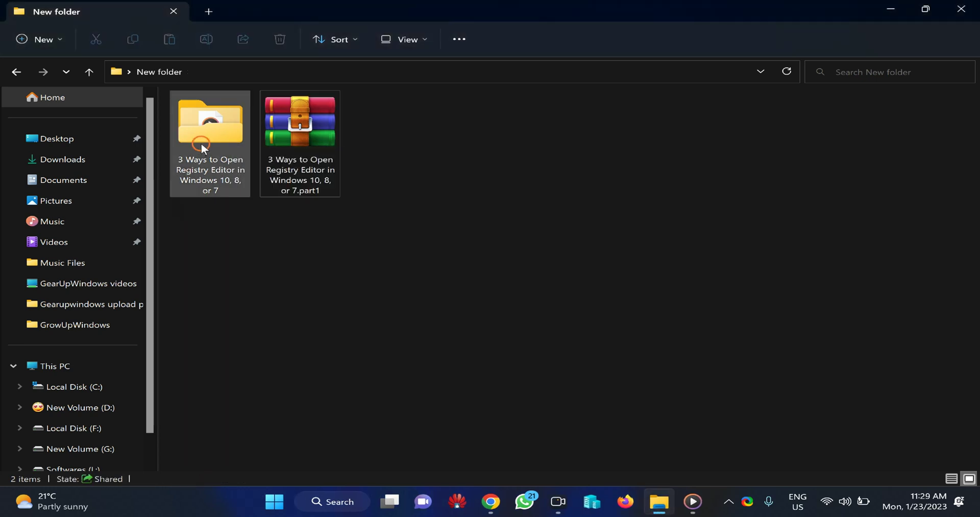
{"action": "double_click", "coordinate": [201, 142]}
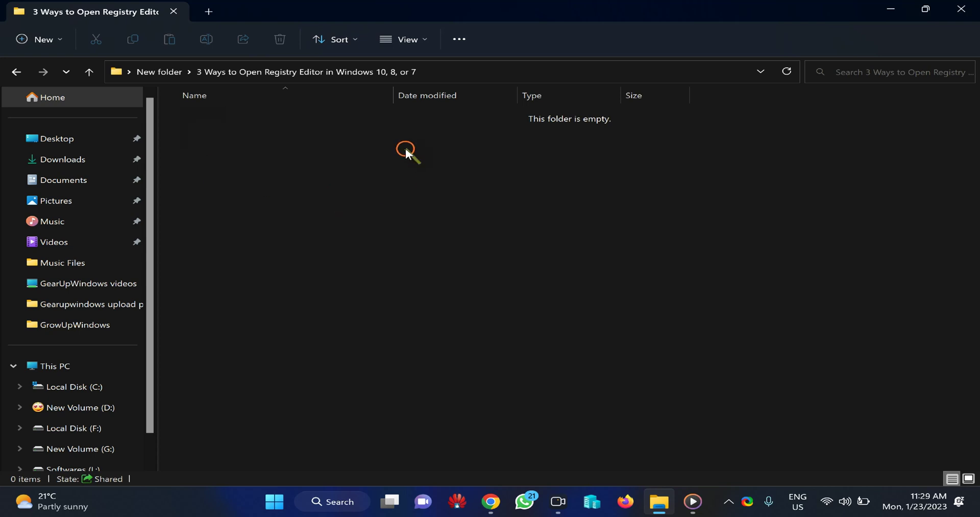
{"action": "left_click", "coordinate": [88, 72]}
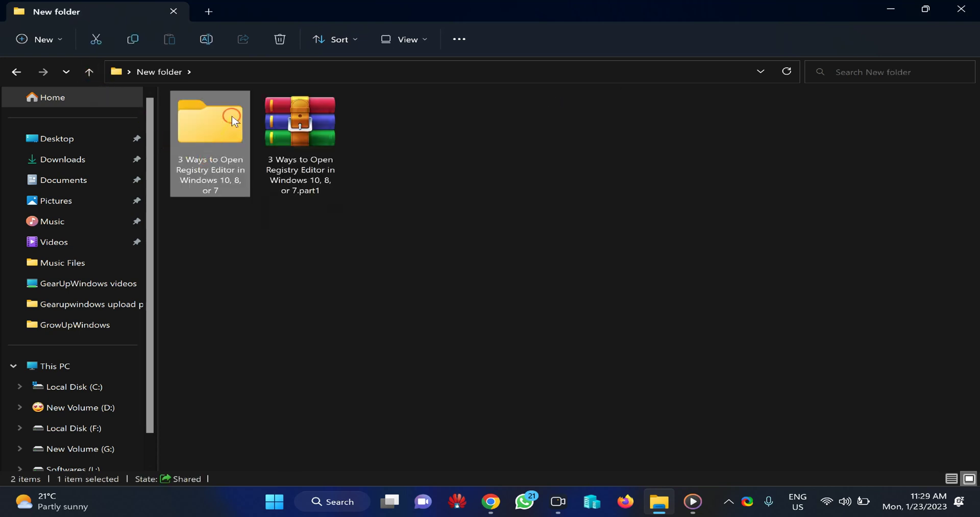
{"action": "left_click", "coordinate": [281, 39]}
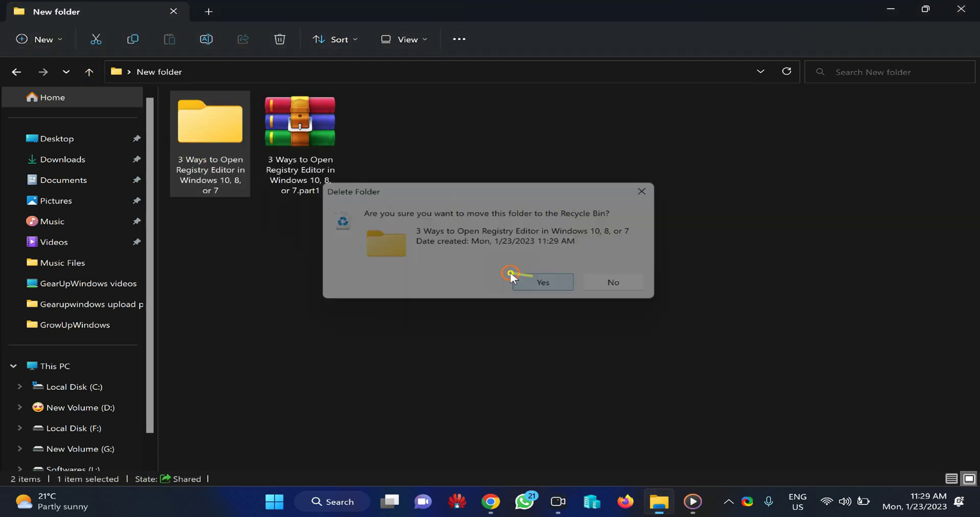
Recycle the empty folder, then check the archive holds one 57,758,542-byte MP4 and close WinRAR.
{"action": "left_click", "coordinate": [511, 275]}
{"action": "double_click", "coordinate": [228, 138]}
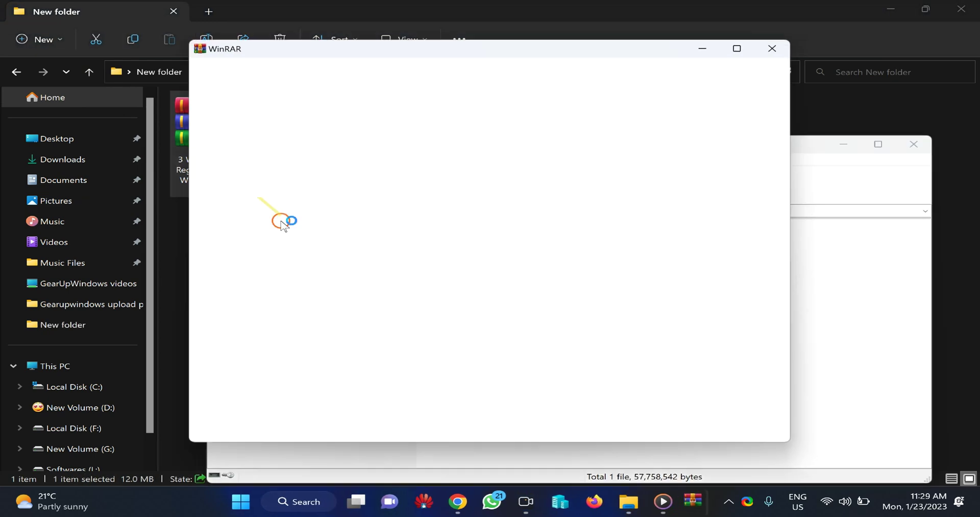
{"action": "left_click", "coordinate": [770, 49]}
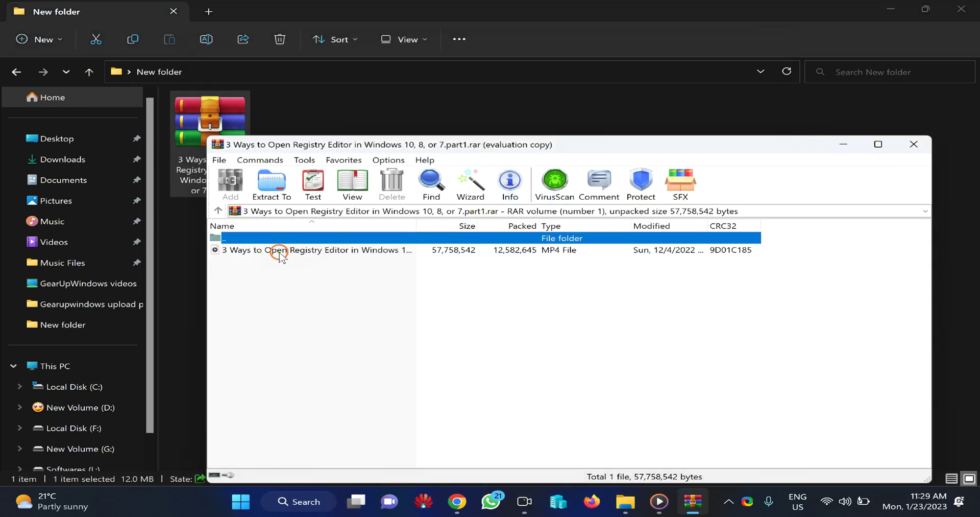
{"action": "left_click", "coordinate": [280, 251]}
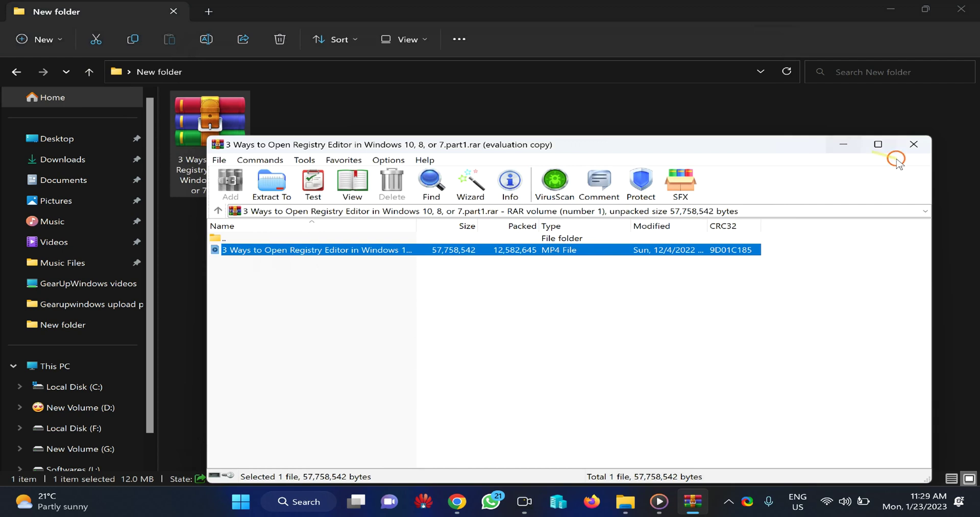
{"action": "left_click", "coordinate": [913, 144]}
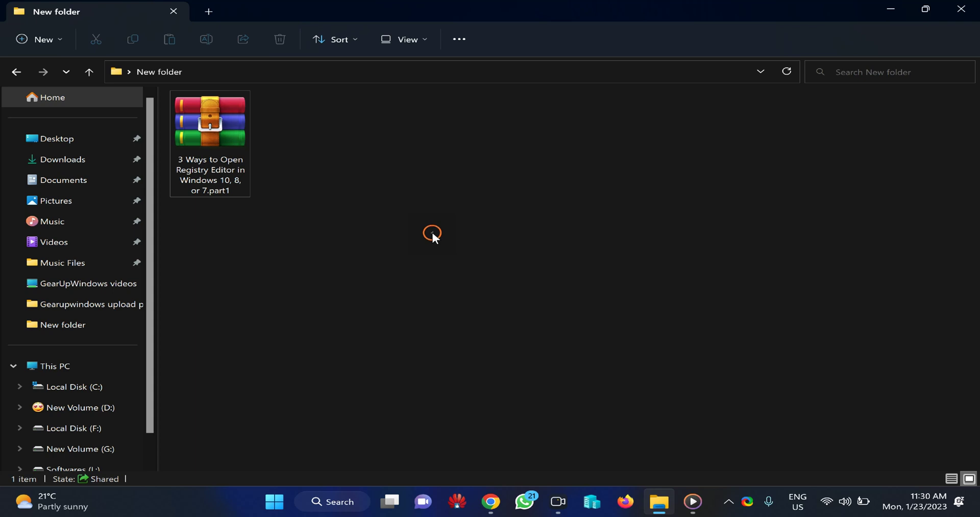
Re-extract part1 with 'Keep broken files' ticked, skipping the missing volume and dismissing checksum errors.
{"action": "left_click", "coordinate": [212, 144]}
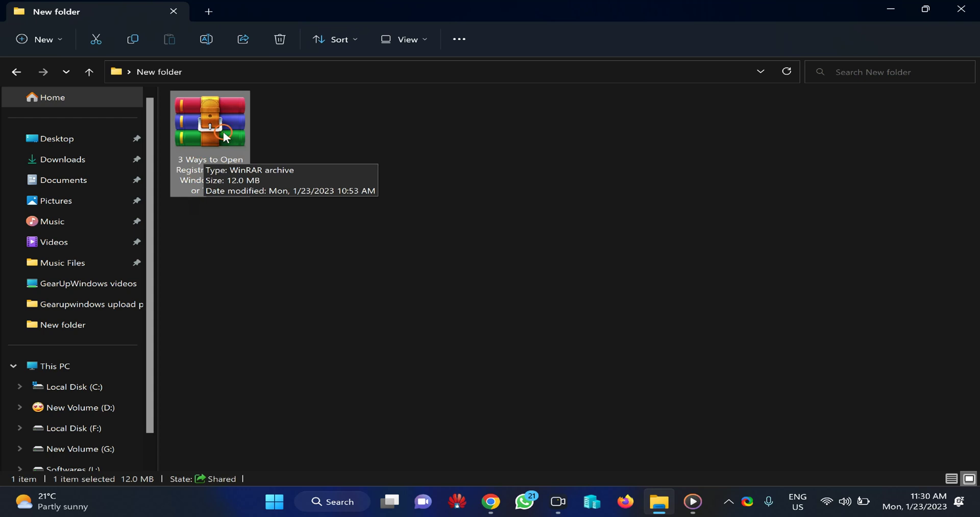
{"action": "right_click", "coordinate": [221, 128]}
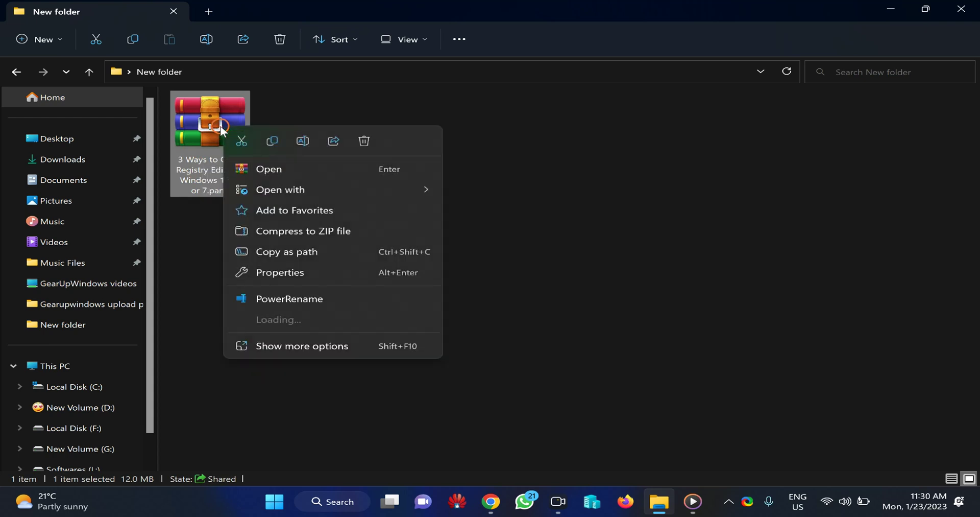
{"action": "mouse_move", "coordinate": [315, 316]}
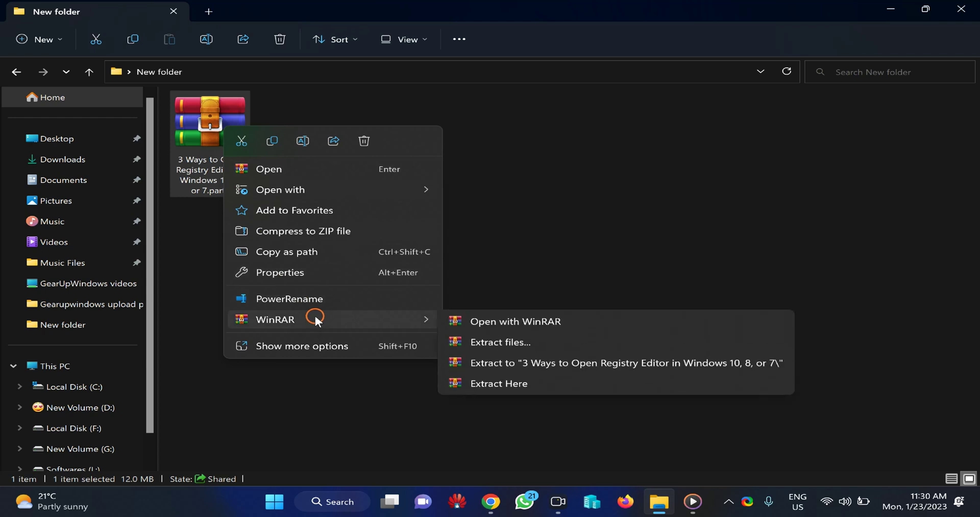
{"action": "left_click", "coordinate": [525, 342]}
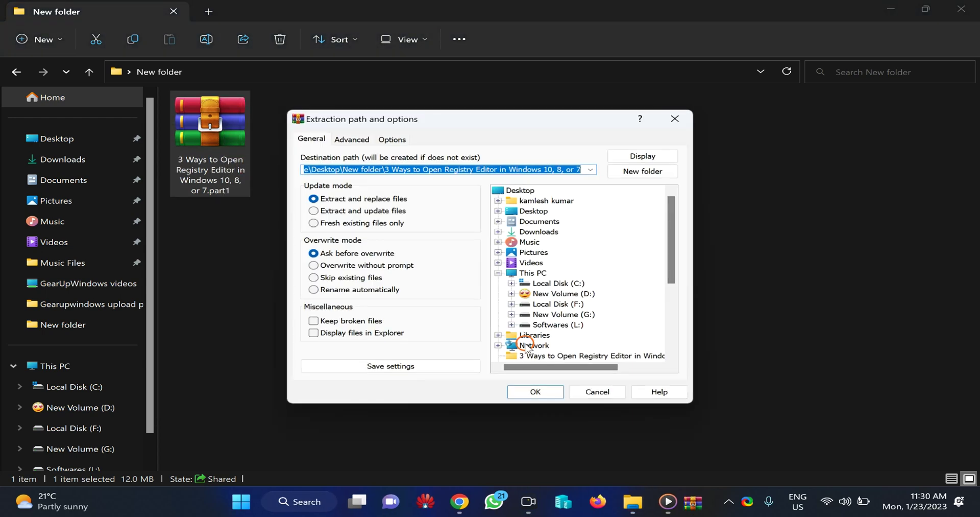
{"action": "left_click", "coordinate": [315, 320]}
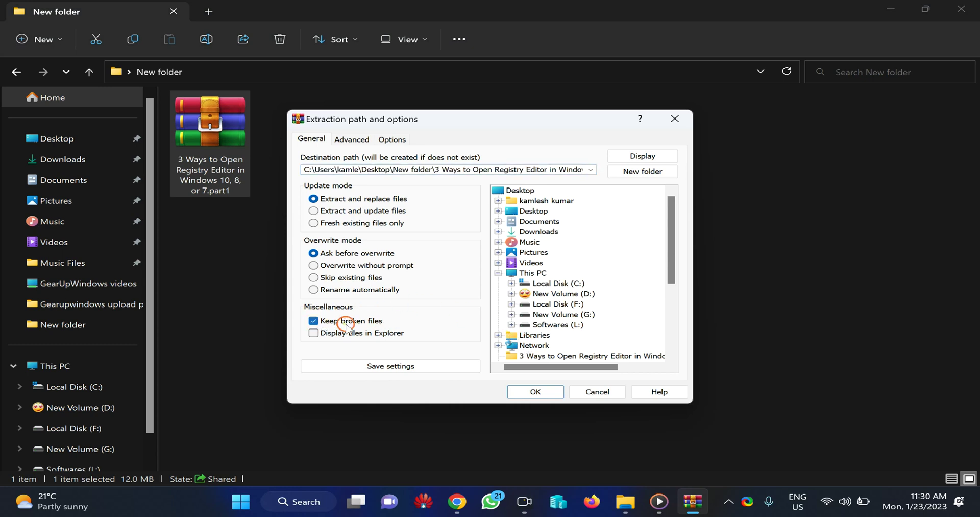
{"action": "left_click", "coordinate": [544, 394]}
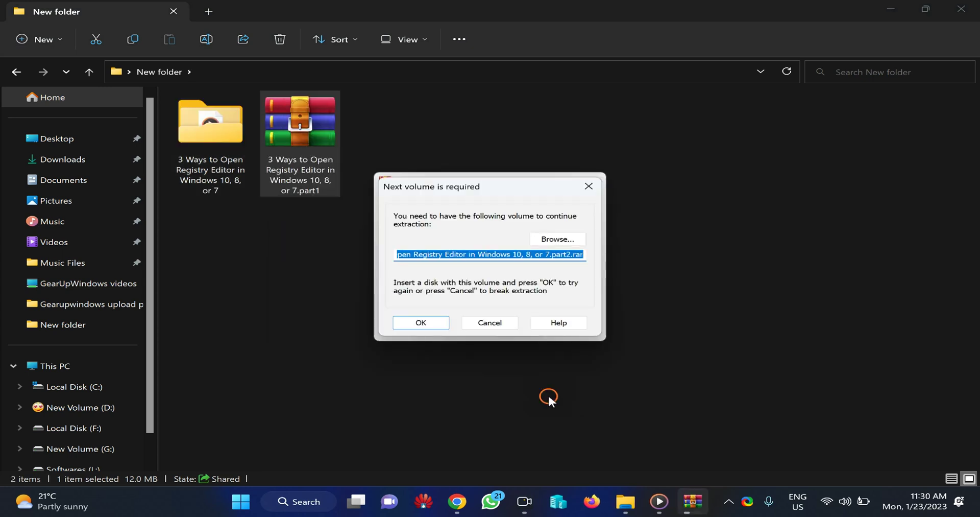
{"action": "left_click", "coordinate": [486, 322]}
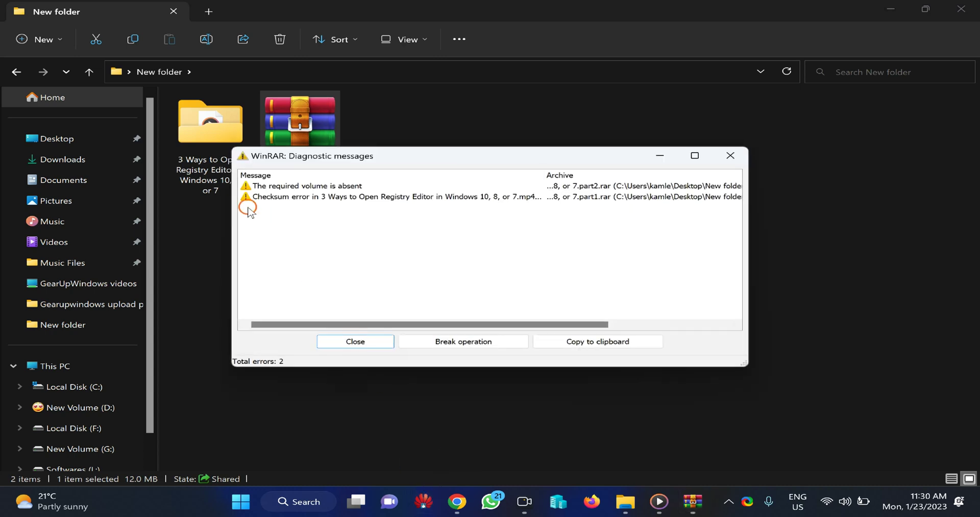
{"action": "left_click", "coordinate": [358, 342]}
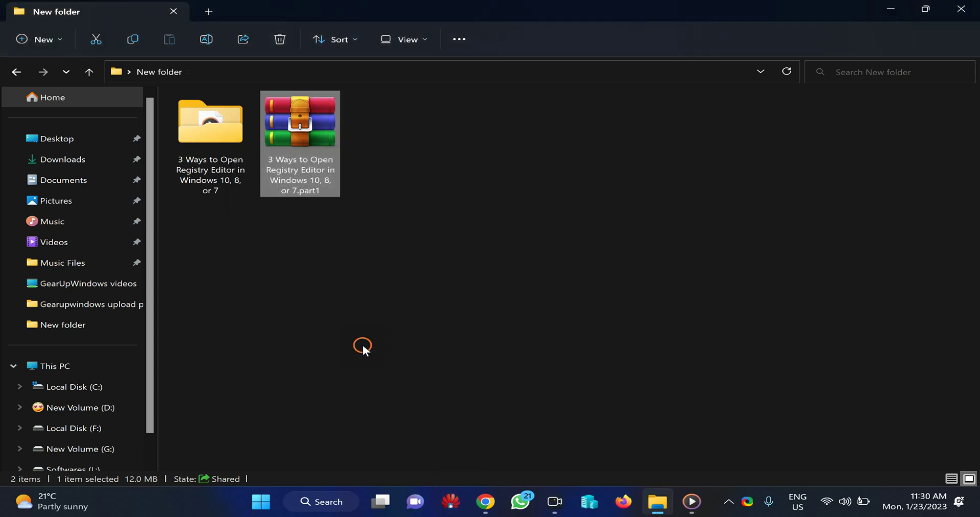
Check the partial 42,630 KB MP4 in the extracted folder, then delete that folder.
{"action": "double_click", "coordinate": [218, 142]}
{"action": "left_click", "coordinate": [287, 117]}
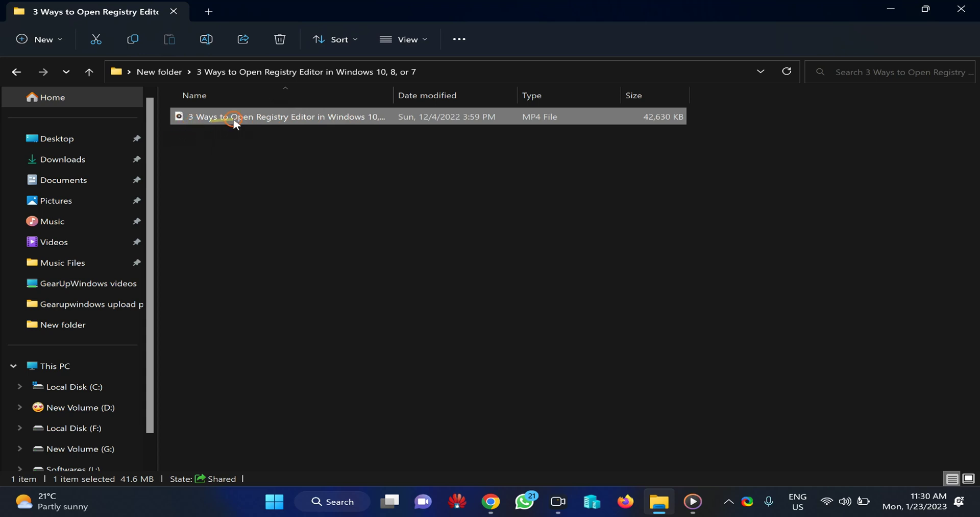
{"action": "left_click", "coordinate": [84, 77]}
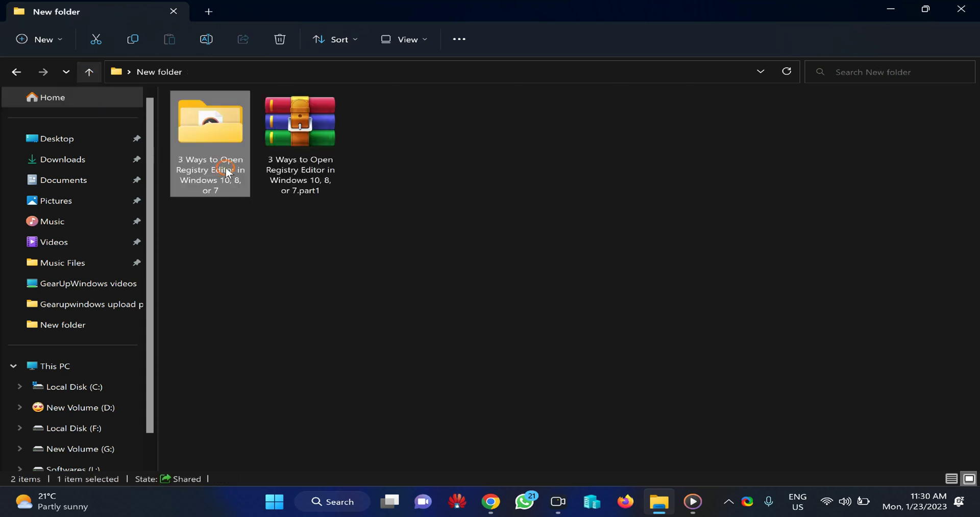
{"action": "left_click", "coordinate": [275, 39]}
{"action": "left_click", "coordinate": [559, 277]}
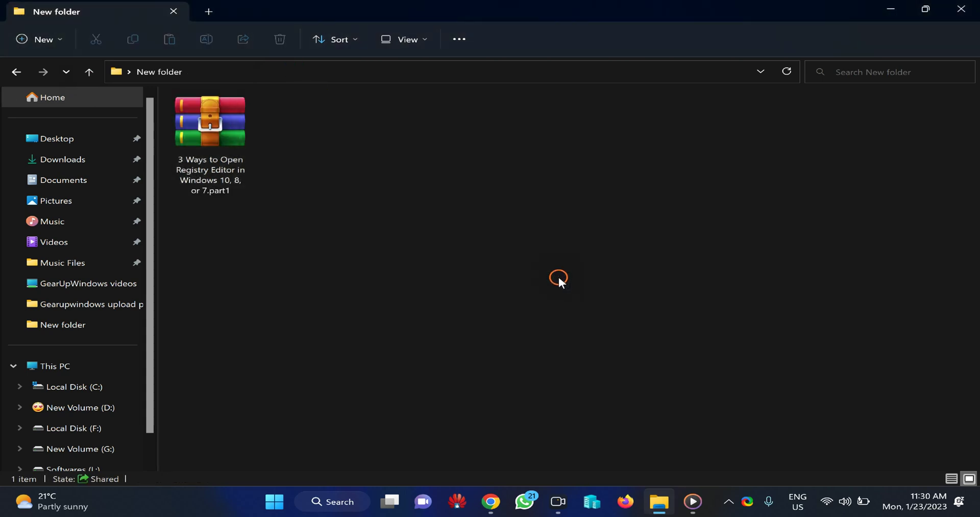
In Chrome, search '7-zip download' and download the 64-bit Windows installer from 7-zip.org.
{"action": "left_click", "coordinate": [491, 501]}
{"action": "left_click", "coordinate": [388, 7]}
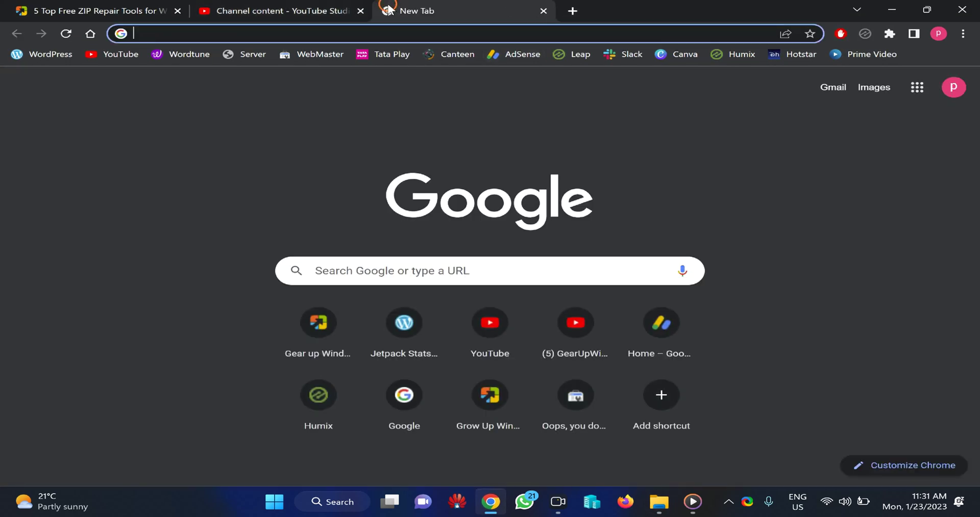
{"action": "type", "text": "7"}
{"action": "key", "text": "Return"}
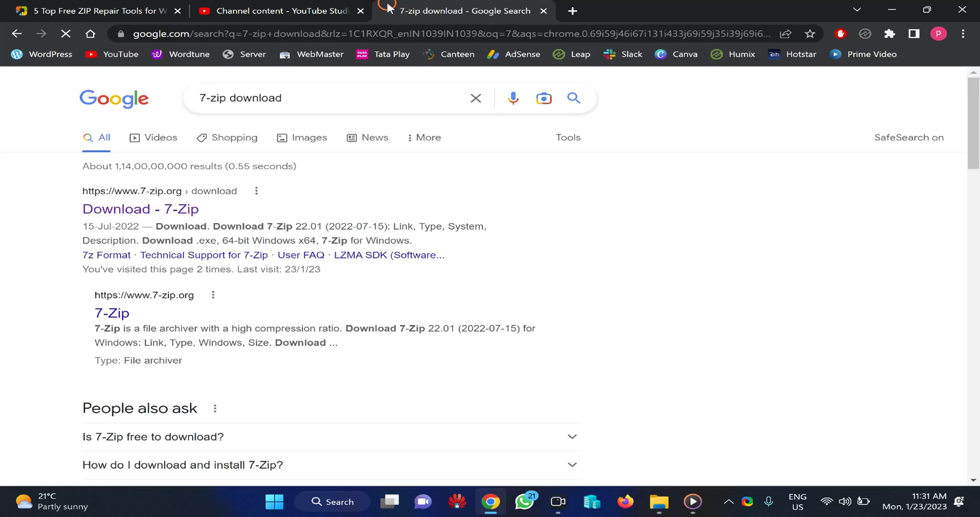
{"action": "left_click", "coordinate": [174, 207]}
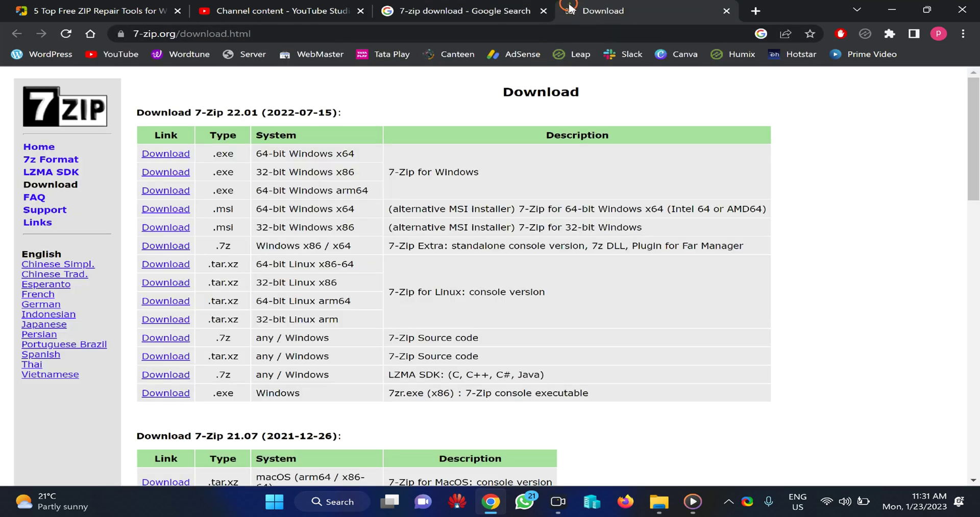
{"action": "left_click", "coordinate": [155, 153]}
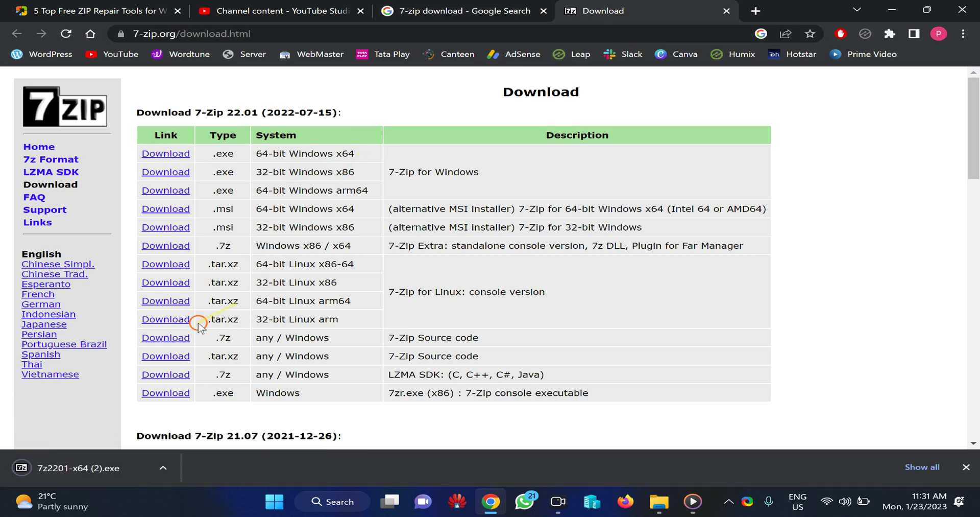
Install 7-Zip 22.01 x64, then close the tab and minimize Chrome.
{"action": "left_click", "coordinate": [112, 468]}
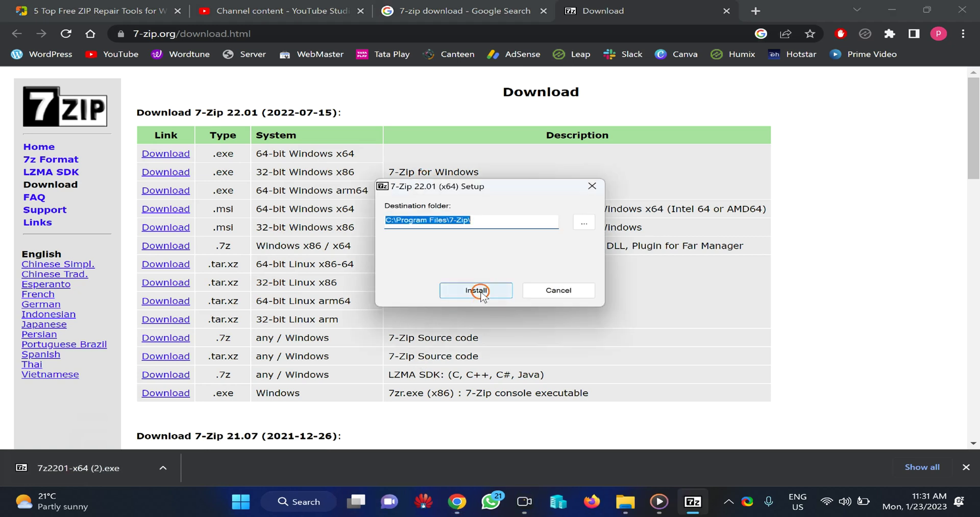
{"action": "left_click", "coordinate": [477, 290]}
{"action": "left_click", "coordinate": [476, 290]}
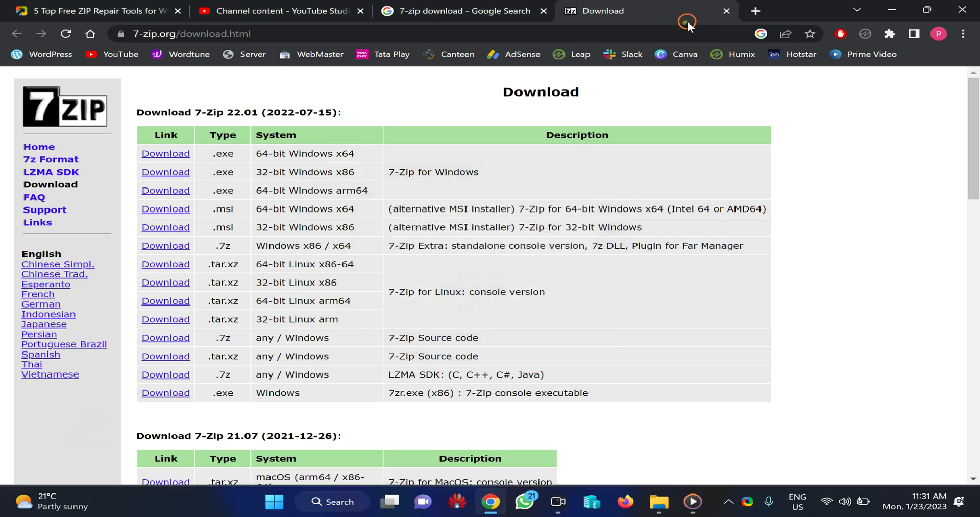
{"action": "left_click", "coordinate": [725, 10]}
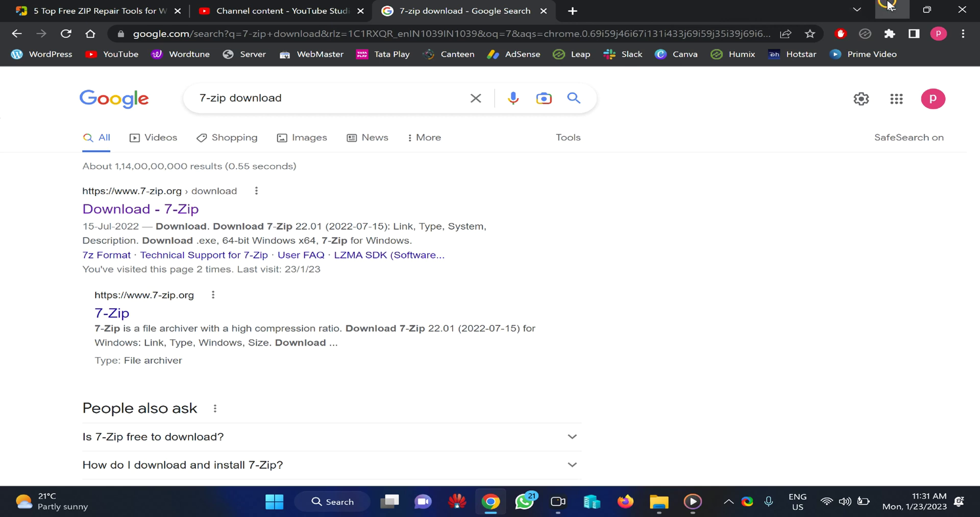
{"action": "left_click", "coordinate": [888, 9]}
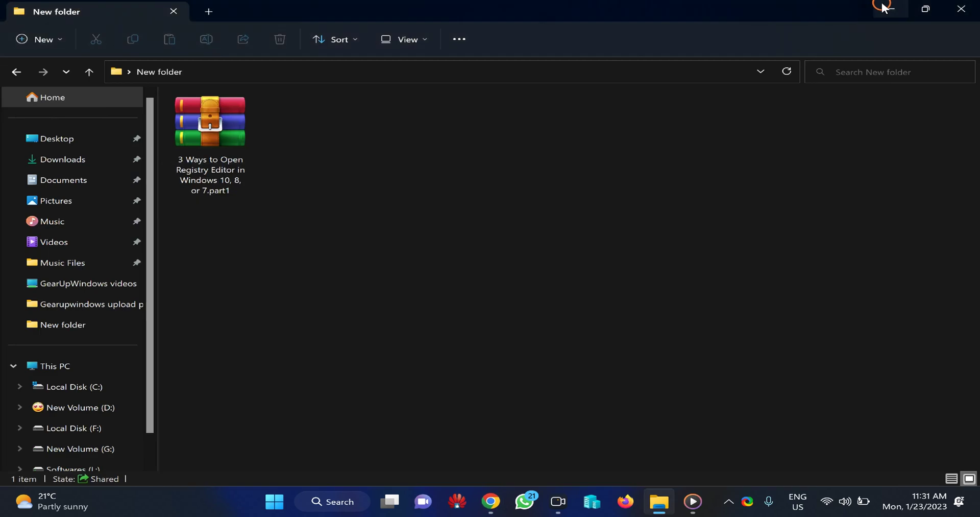
Run 7-Zip 'Extract Here' on the part1 archive, recovering a 41.6 MB MP4 despite errors.
{"action": "left_click", "coordinate": [214, 127]}
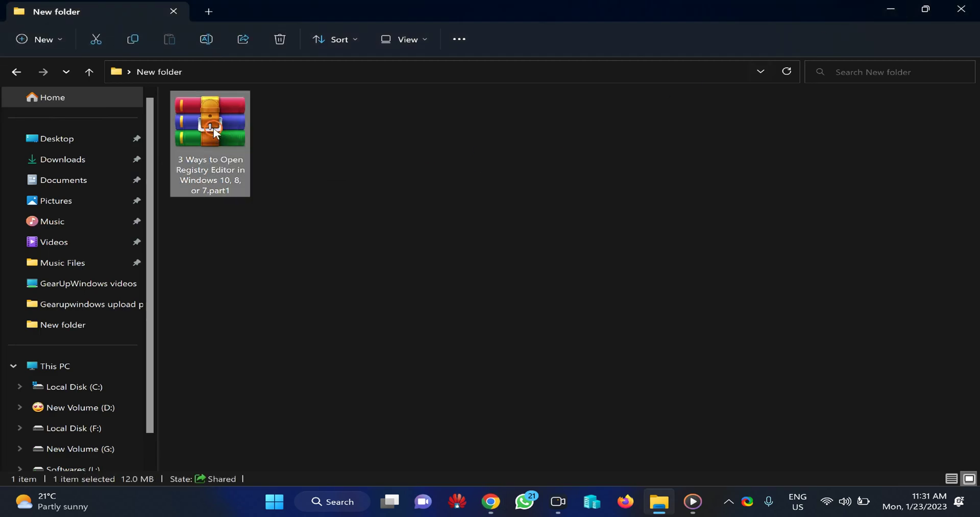
{"action": "right_click", "coordinate": [214, 127]}
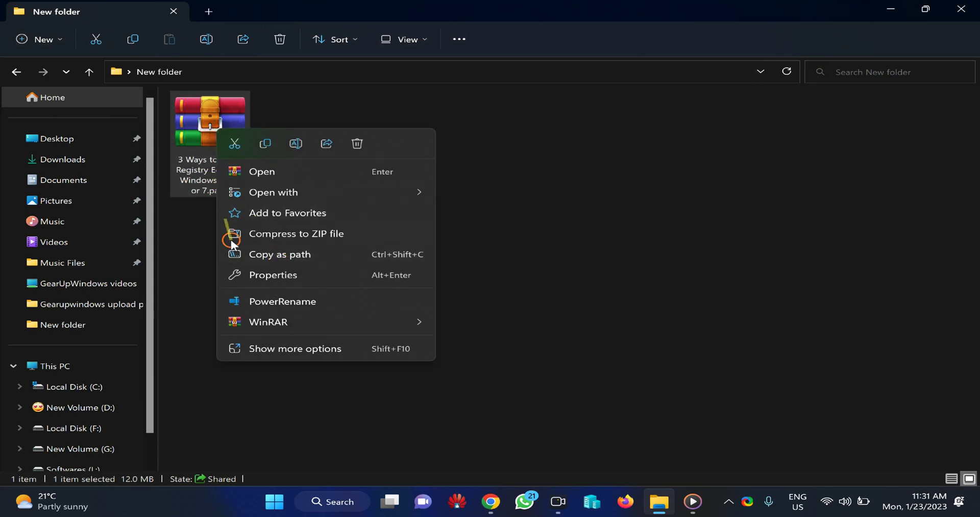
{"action": "left_click", "coordinate": [311, 351]}
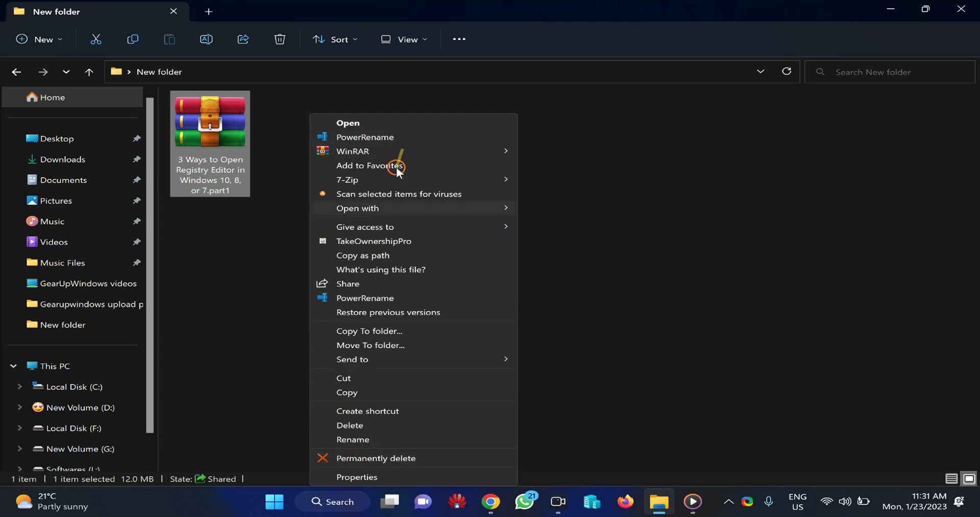
{"action": "mouse_move", "coordinate": [360, 182]}
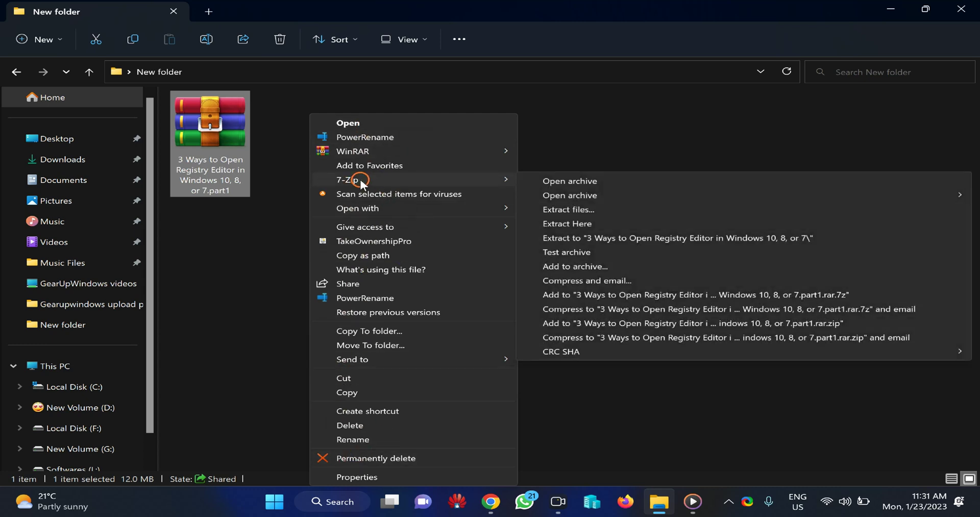
{"action": "left_click", "coordinate": [580, 224]}
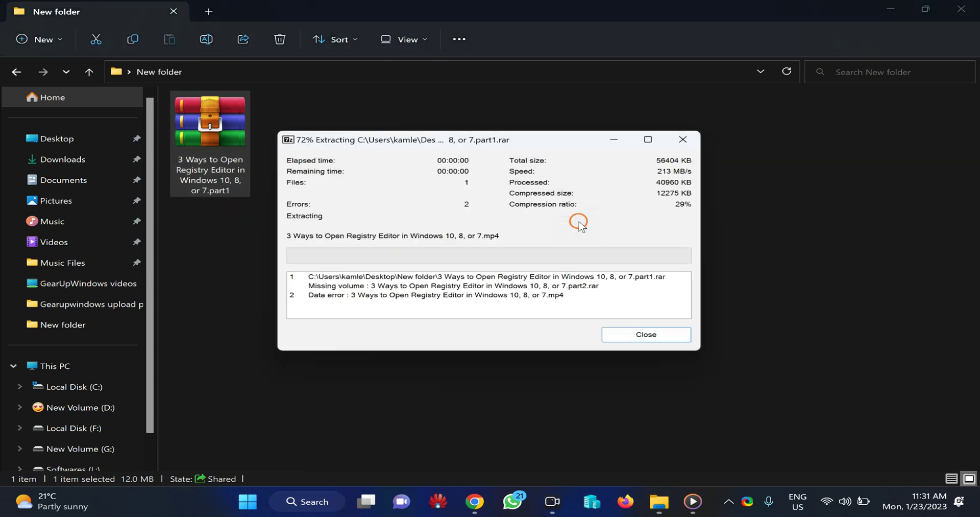
{"action": "left_click", "coordinate": [666, 337]}
{"action": "left_click", "coordinate": [203, 127]}
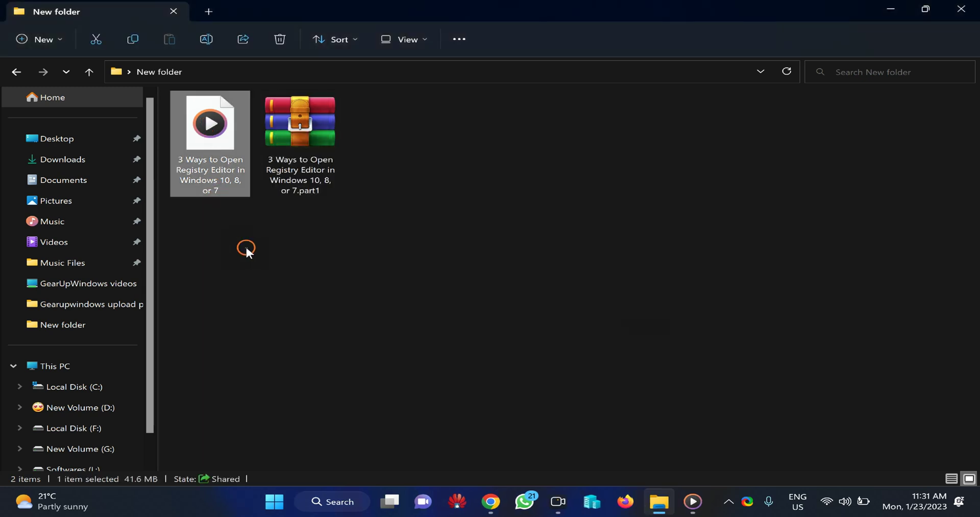